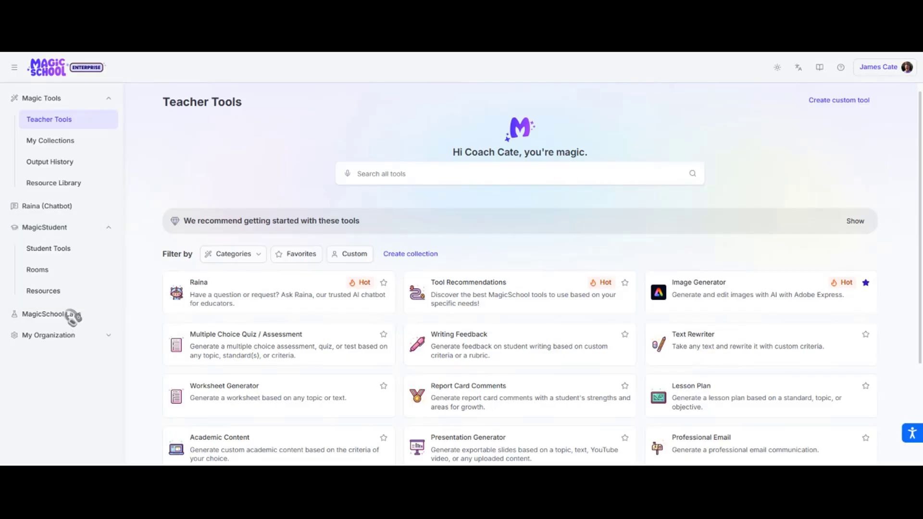
Step: Open the MagicStudent resources and look through the student room templates
{"action": "left_click", "coordinate": [58, 292]}
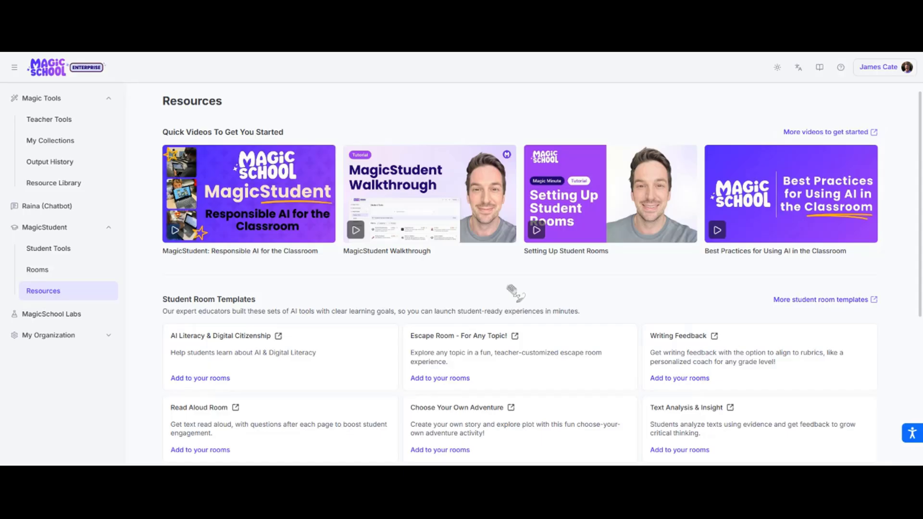
{"action": "scroll", "coordinate": [515, 291], "scroll_direction": "down", "scroll_amount": 1}
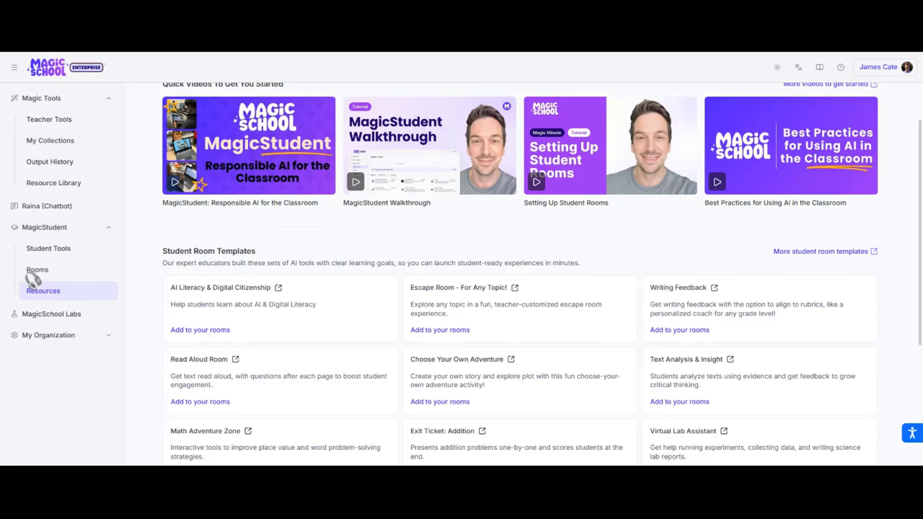
Step: Create a new student room and choose Custom Chatbot as its tool
{"action": "left_click", "coordinate": [39, 269]}
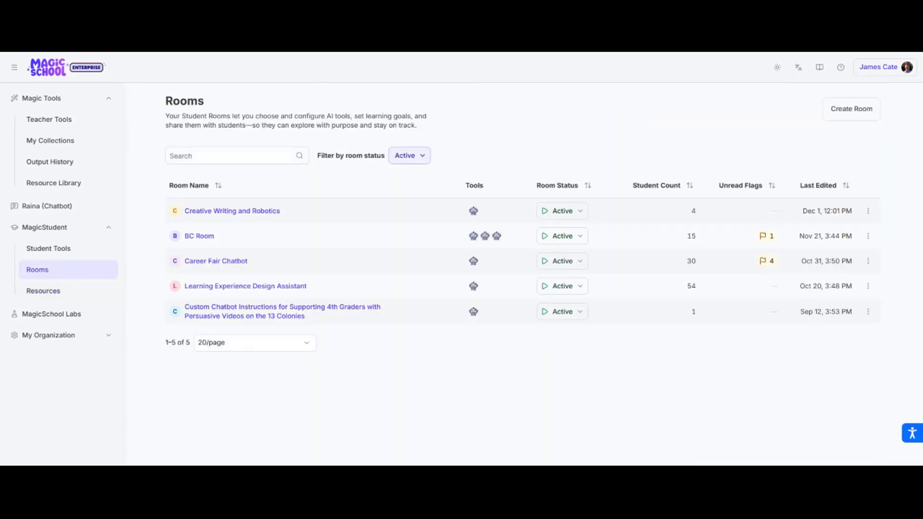
{"action": "left_click", "coordinate": [851, 111]}
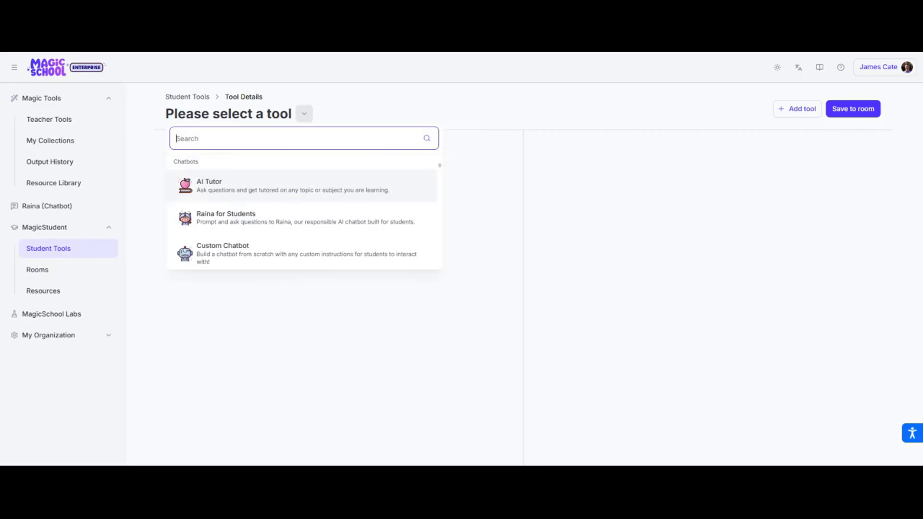
{"action": "scroll", "coordinate": [260, 212], "scroll_direction": "down", "scroll_amount": 5}
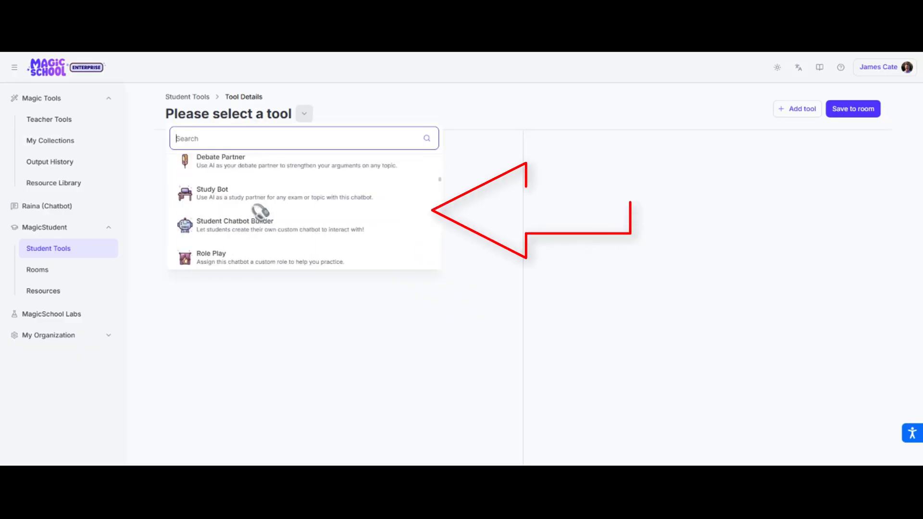
{"action": "scroll", "coordinate": [259, 212], "scroll_direction": "up", "scroll_amount": 5}
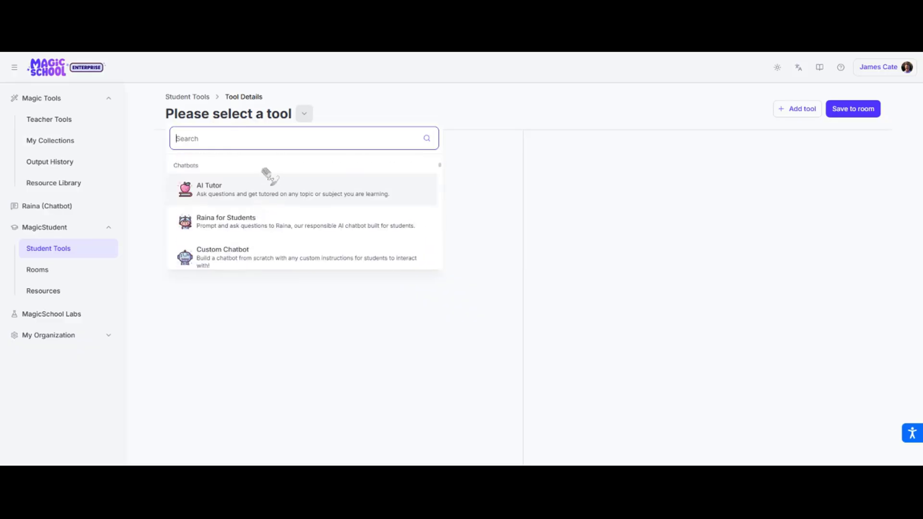
{"action": "left_click", "coordinate": [237, 263]}
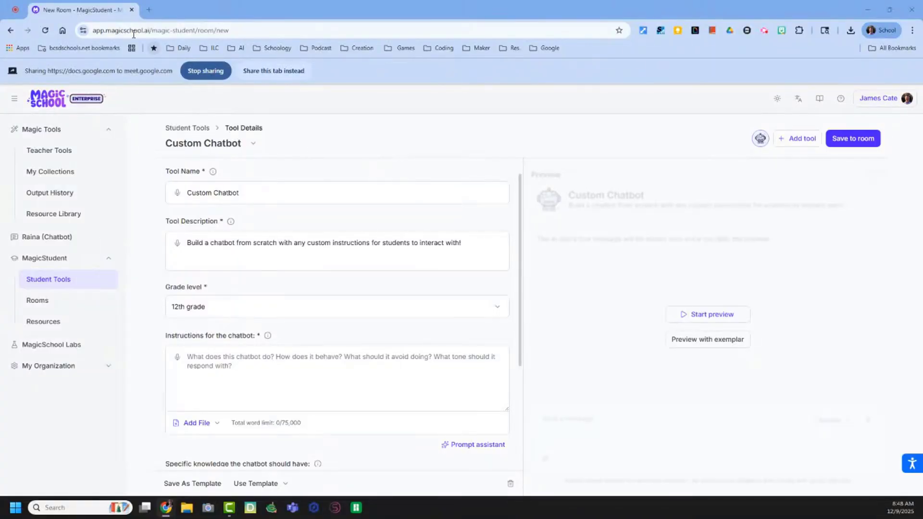
Step: Duplicate the new room's browser tab and open the Raina chatbot in the copy
{"action": "right_click", "coordinate": [97, 10]}
{"action": "left_click", "coordinate": [154, 100]}
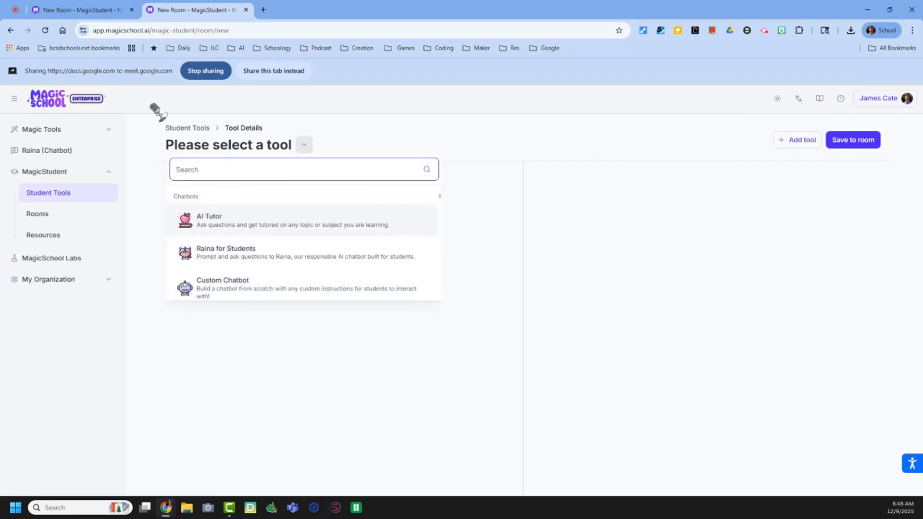
{"action": "left_click", "coordinate": [55, 151]}
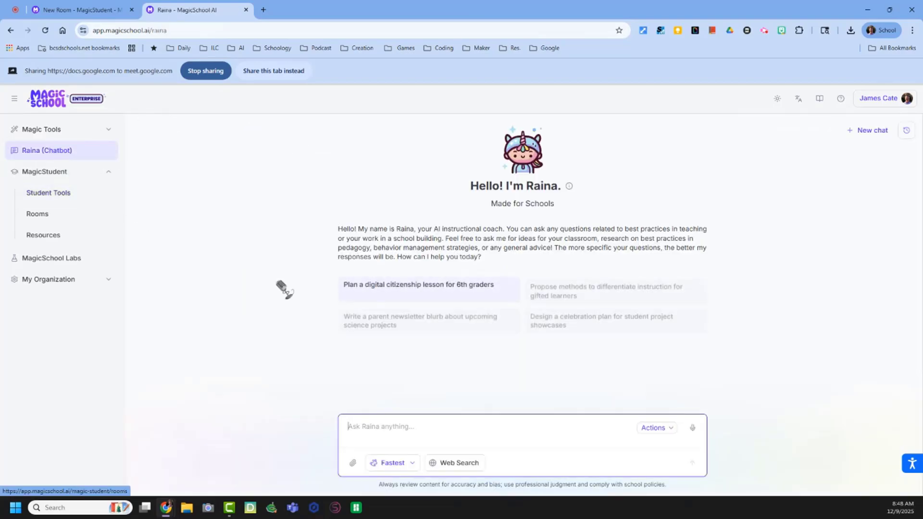
Step: Set Raina to Smartest and dictate a request for custom chatbot instructions for a five-question, two-guess U.S. History EOC review escape room for South Carolina
{"action": "left_click", "coordinate": [404, 464]}
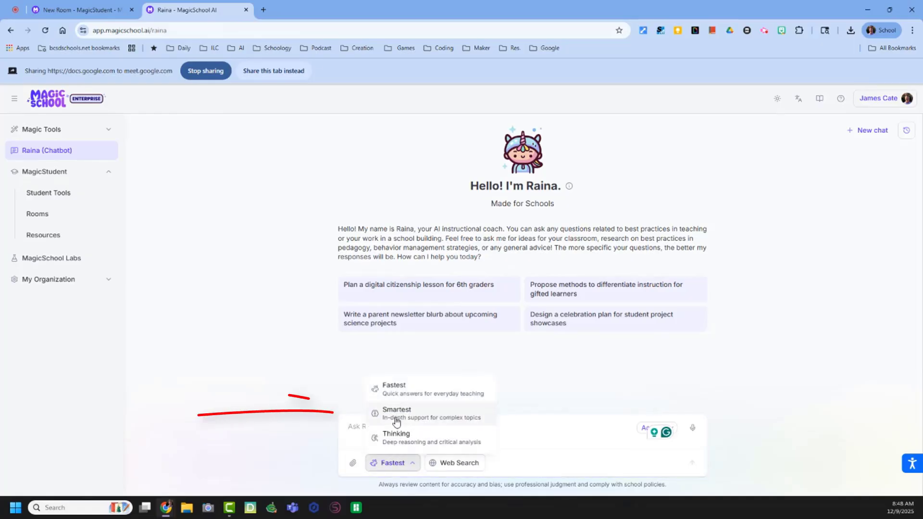
{"action": "left_click", "coordinate": [400, 414]}
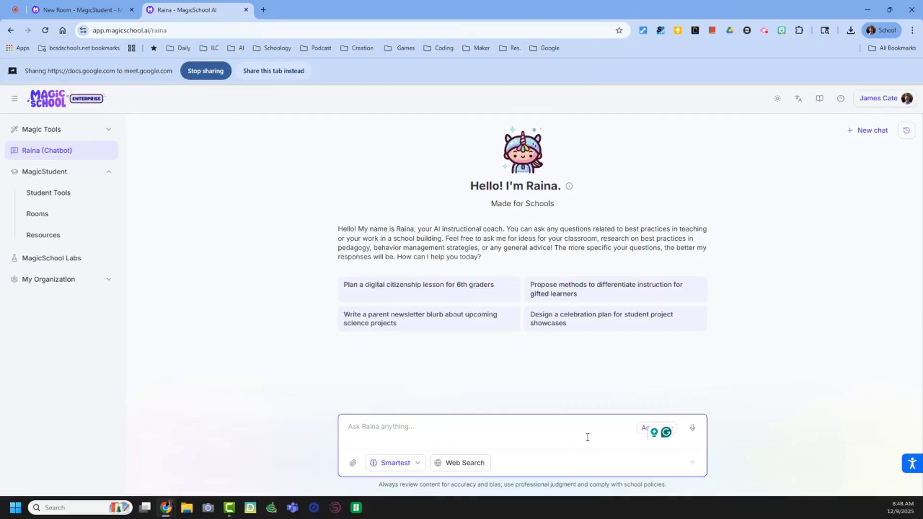
{"action": "left_click", "coordinate": [693, 427]}
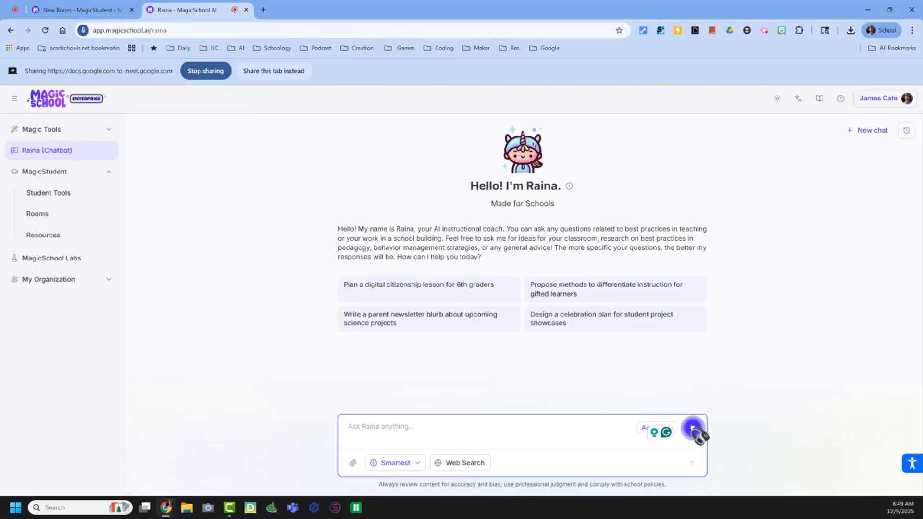
{"action": "left_click", "coordinate": [692, 430]}
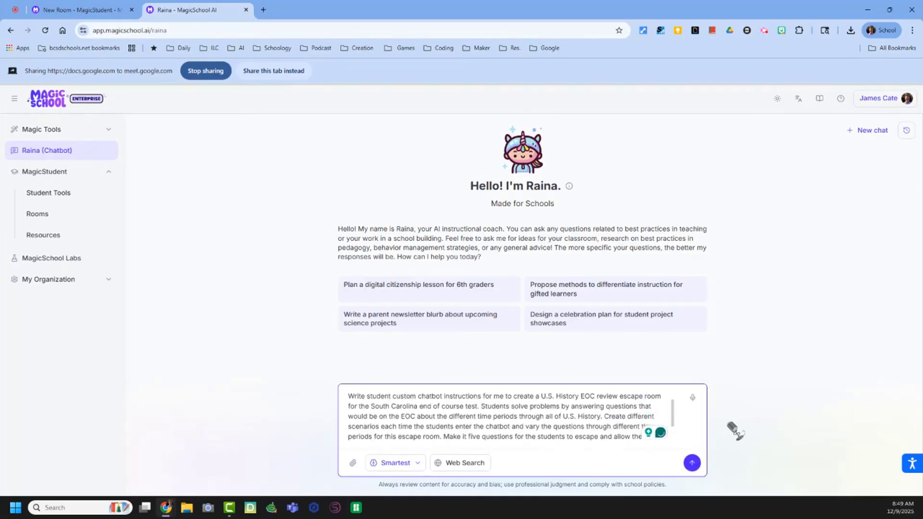
{"action": "left_click", "coordinate": [692, 463]}
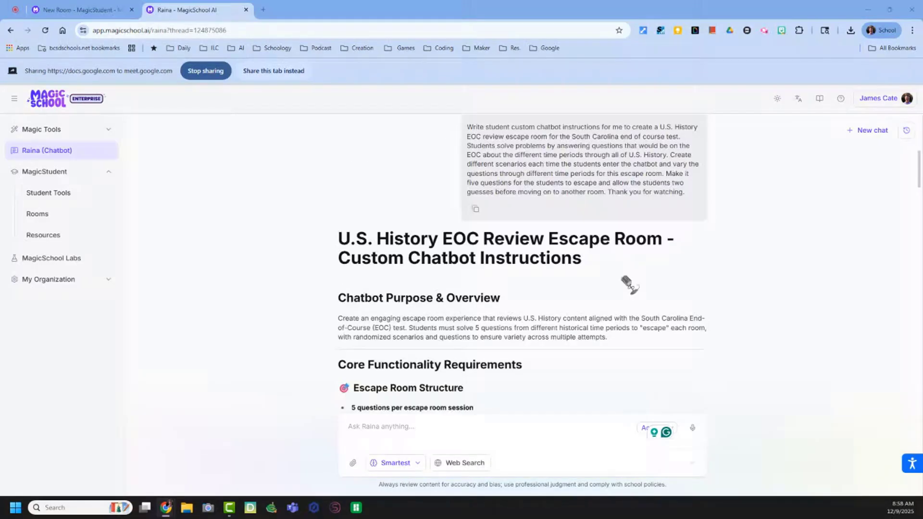
Step: Copy "U.S. History EOC Review Escape Room" from Raina's response heading and paste it over the custom chatbot's tool name
{"action": "left_click_drag", "start_coordinate": [337, 238], "coordinate": [618, 251]}
{"action": "right_click", "coordinate": [618, 251]}
{"action": "left_click", "coordinate": [625, 255]}
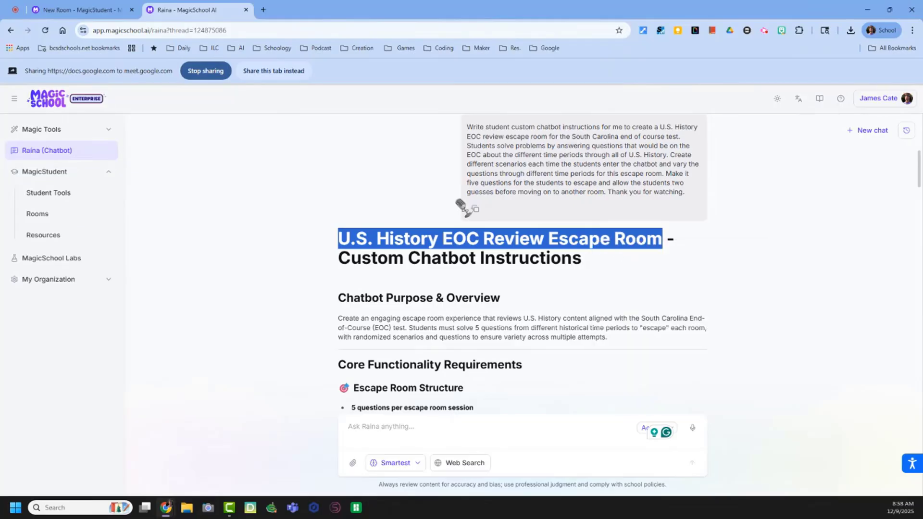
{"action": "left_click", "coordinate": [46, 9]}
{"action": "right_click", "coordinate": [237, 195]}
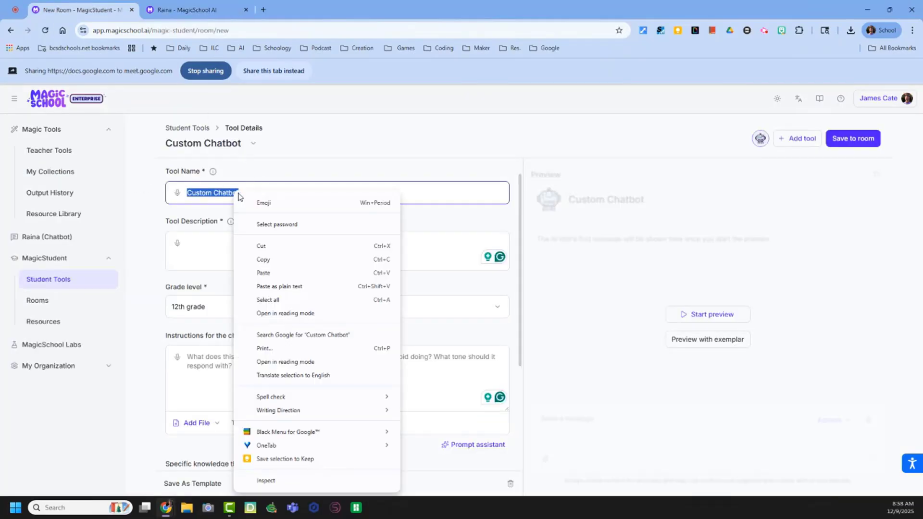
{"action": "left_click", "coordinate": [282, 270]}
Step: Copy the paragraph under Chatbot Purpose & Overview from Raina's response into the custom chatbot's tool description
{"action": "left_click", "coordinate": [159, 10]}
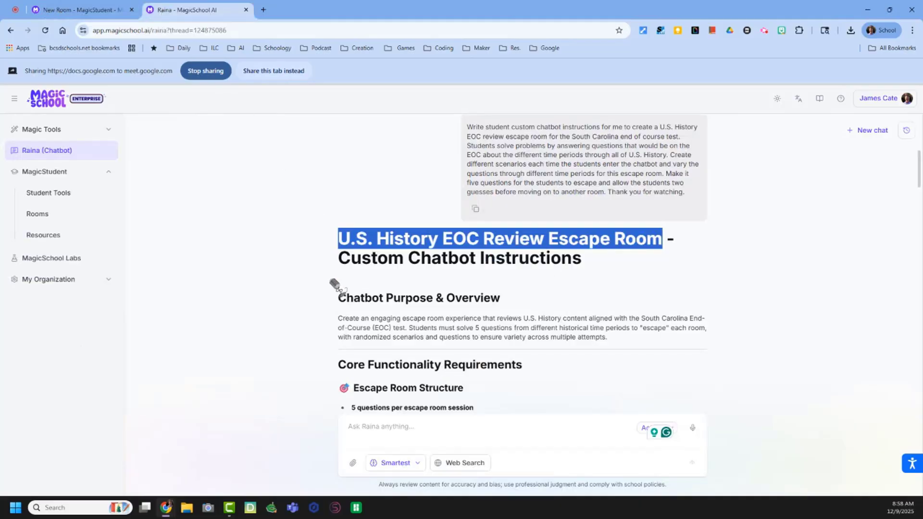
{"action": "left_click_drag", "start_coordinate": [339, 318], "coordinate": [618, 348]}
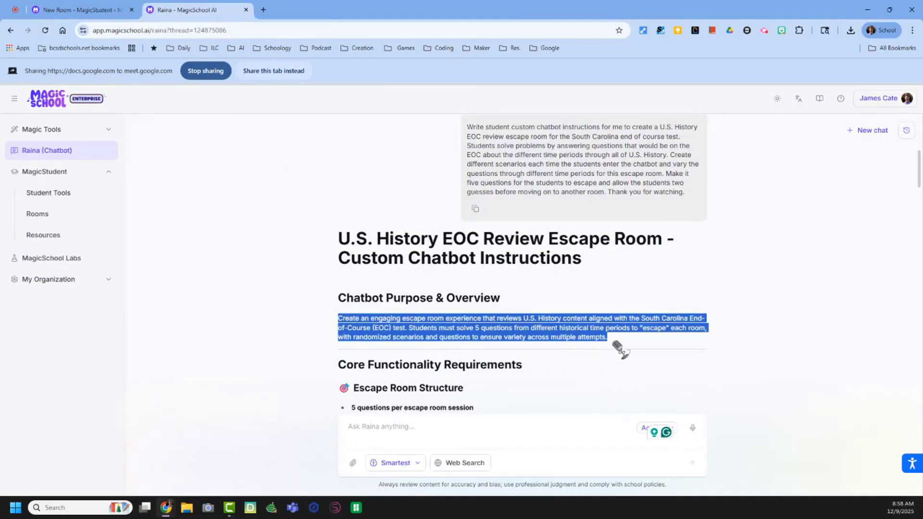
{"action": "right_click", "coordinate": [554, 332]}
{"action": "left_click", "coordinate": [577, 339]}
{"action": "left_click", "coordinate": [98, 12]}
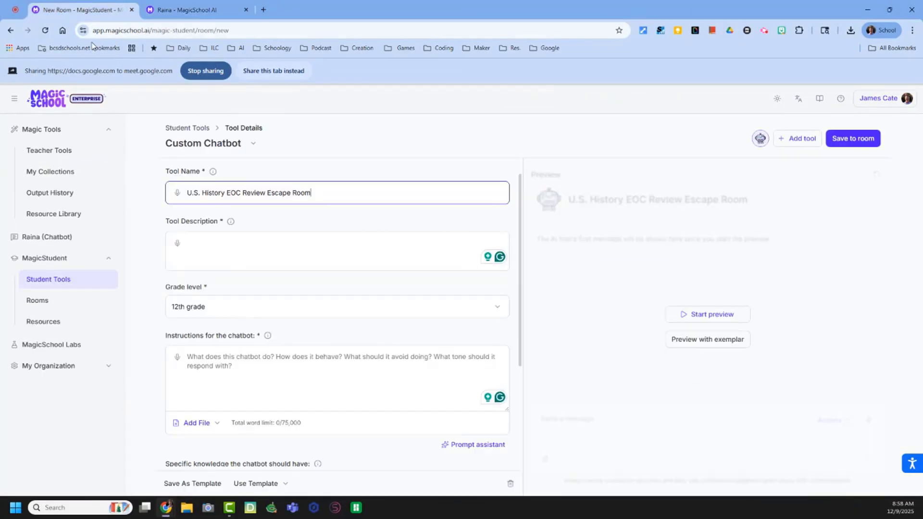
{"action": "right_click", "coordinate": [217, 241]}
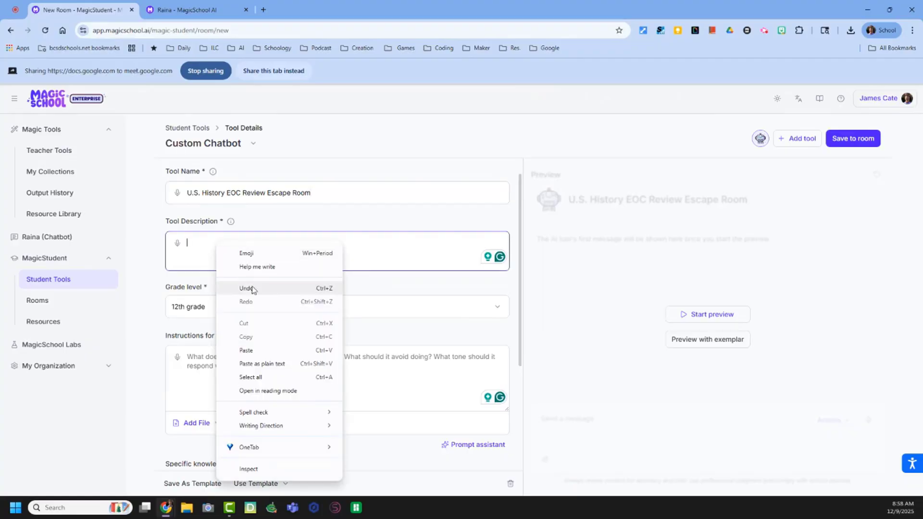
{"action": "left_click", "coordinate": [270, 348]}
Step: Copy Raina's response from Core Functionality Requirements through the closing line after Customization Notes into the chatbot's instructions
{"action": "scroll", "coordinate": [229, 353], "scroll_direction": "down", "scroll_amount": 2}
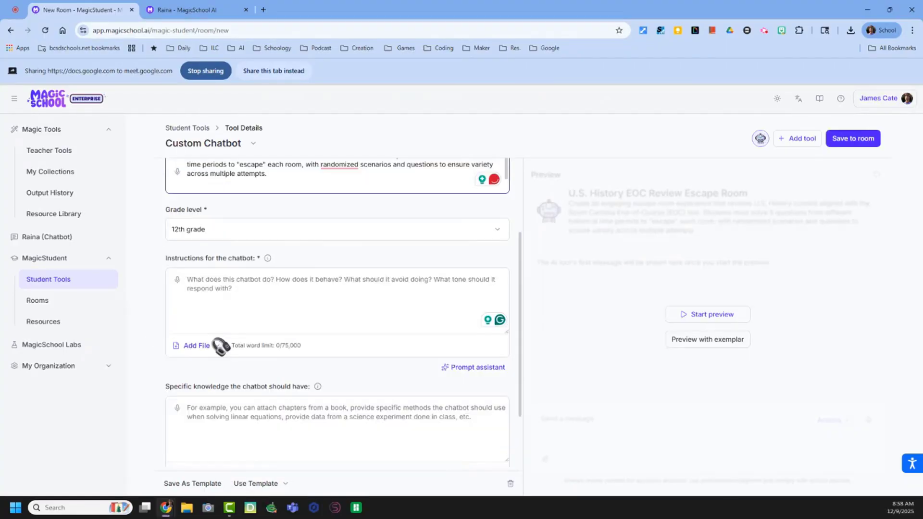
{"action": "left_click", "coordinate": [186, 10]}
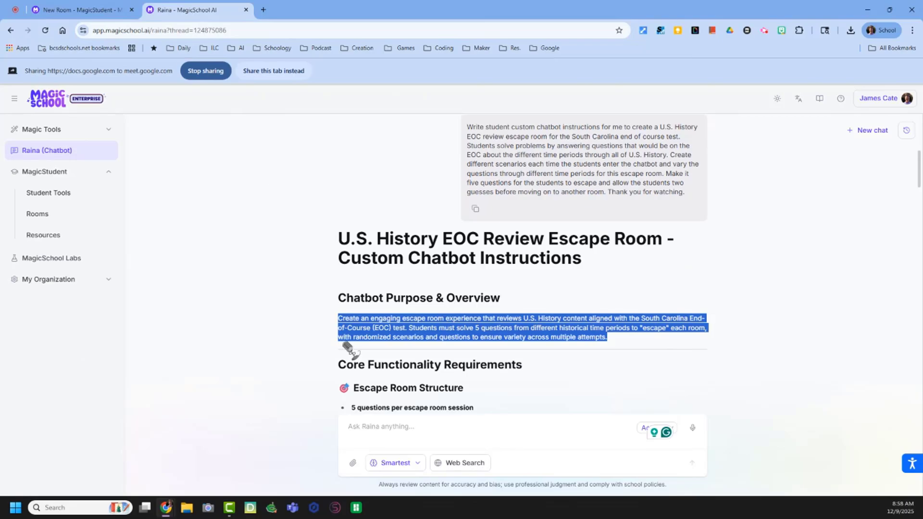
{"action": "scroll", "coordinate": [332, 337], "scroll_direction": "down", "scroll_amount": 3}
{"action": "left_click_drag", "start_coordinate": [339, 227], "coordinate": [442, 335]}
{"action": "right_click", "coordinate": [354, 319]}
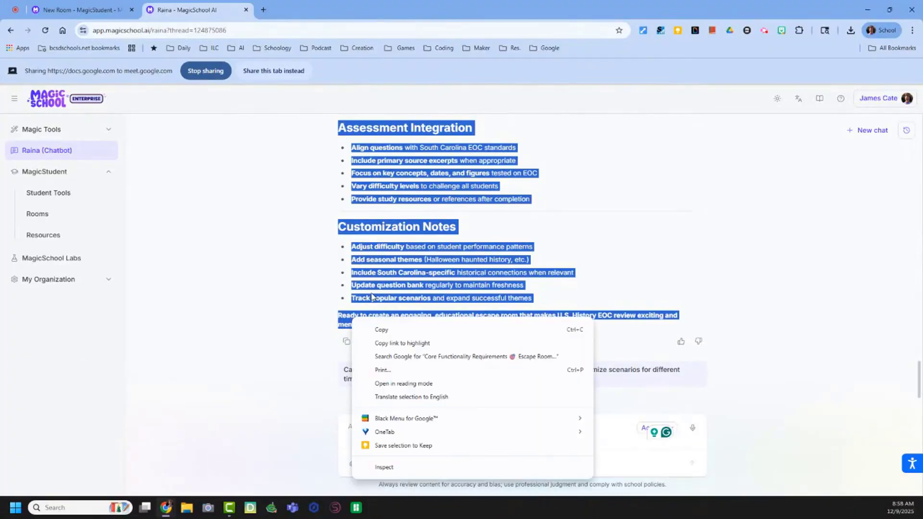
{"action": "left_click", "coordinate": [380, 328]}
{"action": "left_click", "coordinate": [101, 13]}
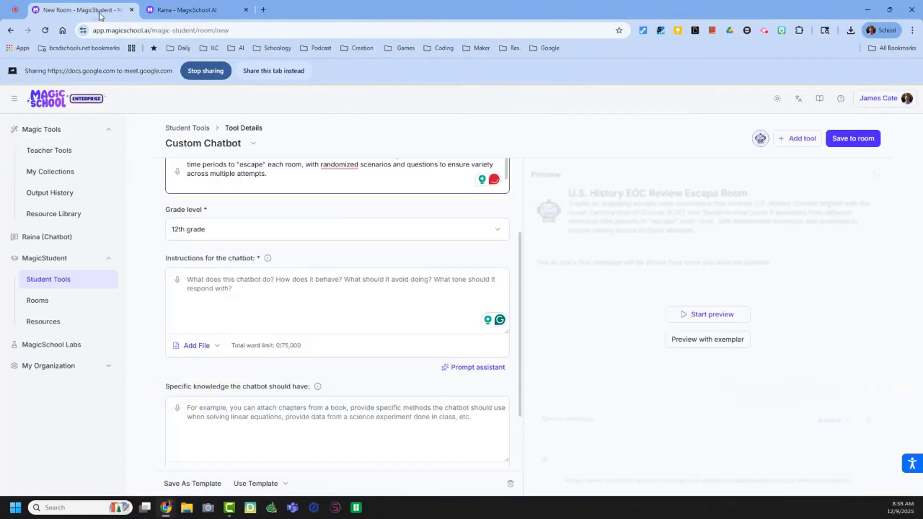
{"action": "right_click", "coordinate": [217, 287]}
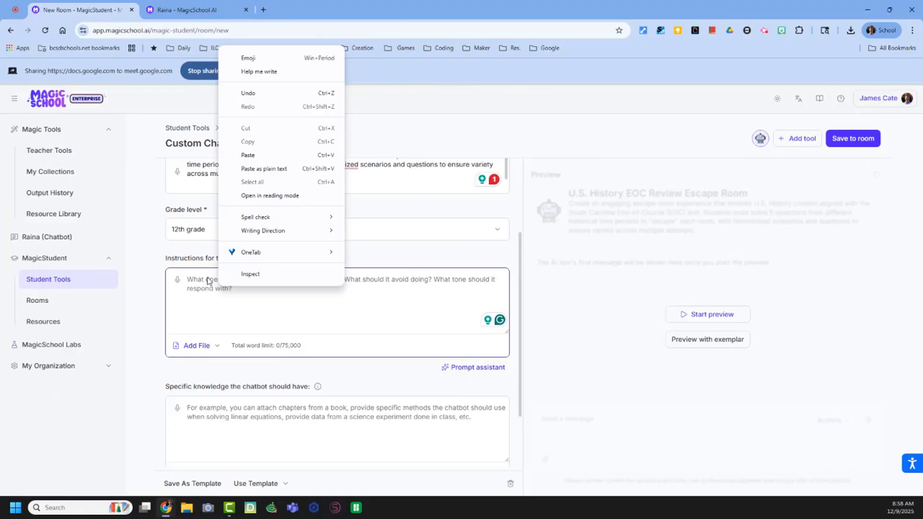
{"action": "left_click", "coordinate": [271, 155]}
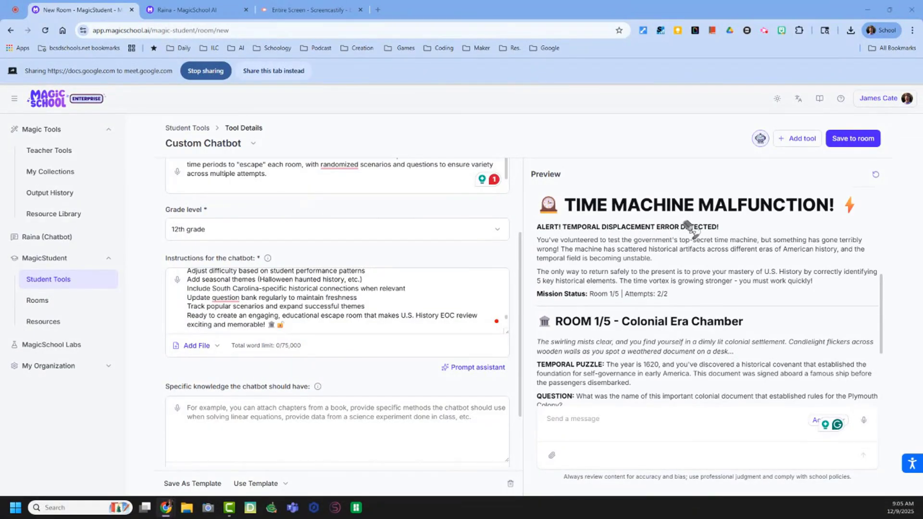
Step: Read the escape room scenario in the chatbot preview and submit A as the answer to the Colonial Era Chamber question
{"action": "scroll", "coordinate": [683, 241], "scroll_direction": "down", "scroll_amount": 1}
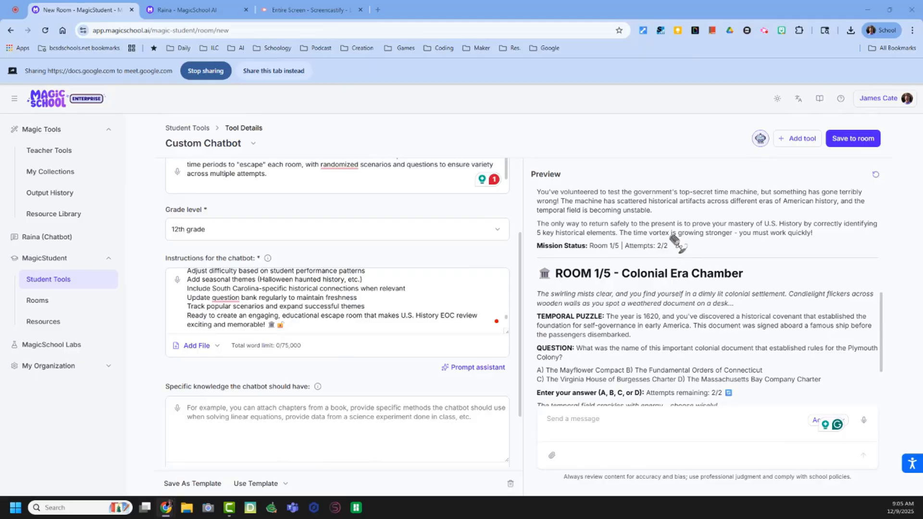
{"action": "scroll", "coordinate": [658, 232], "scroll_direction": "up", "scroll_amount": 1}
{"action": "scroll", "coordinate": [675, 290], "scroll_direction": "down", "scroll_amount": 2}
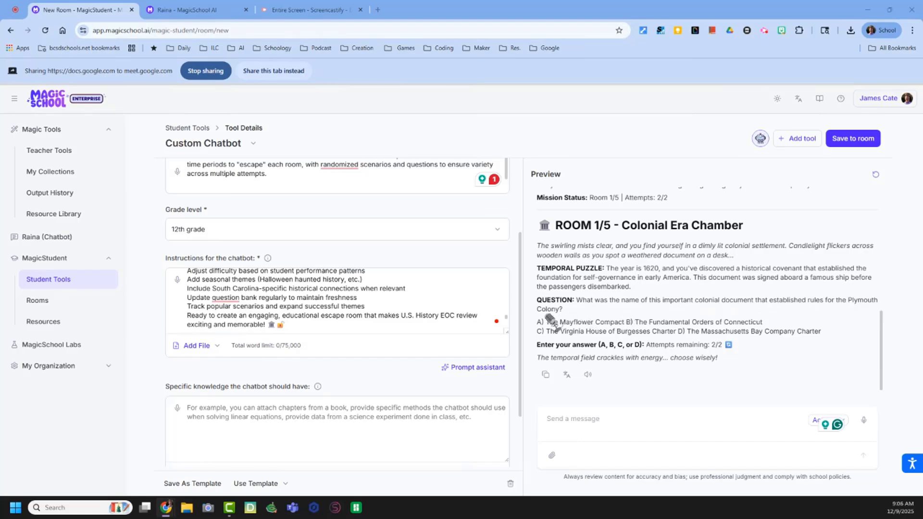
{"action": "left_click", "coordinate": [581, 419]}
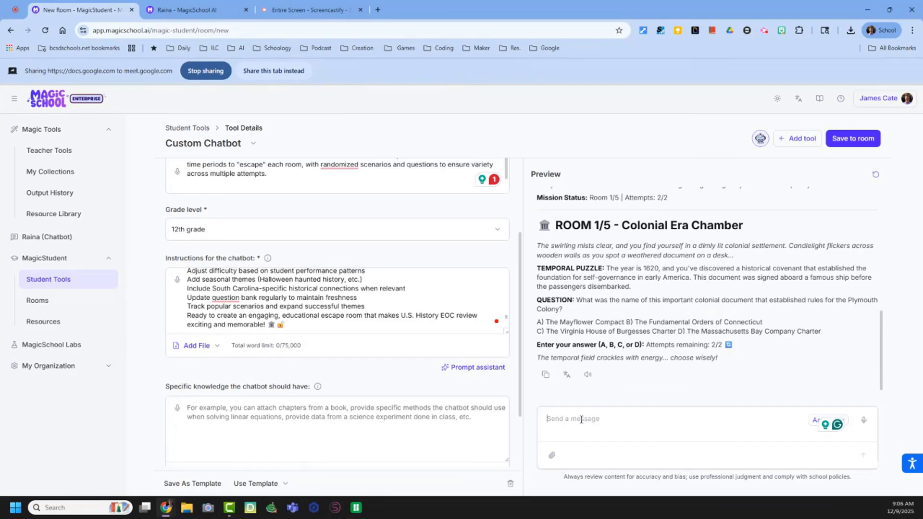
{"action": "type", "text": "A"}
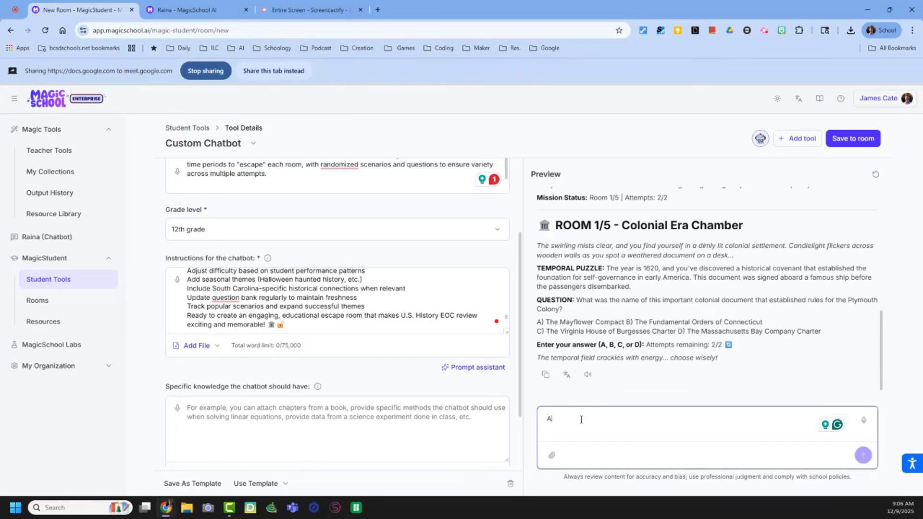
{"action": "key", "text": "Return"}
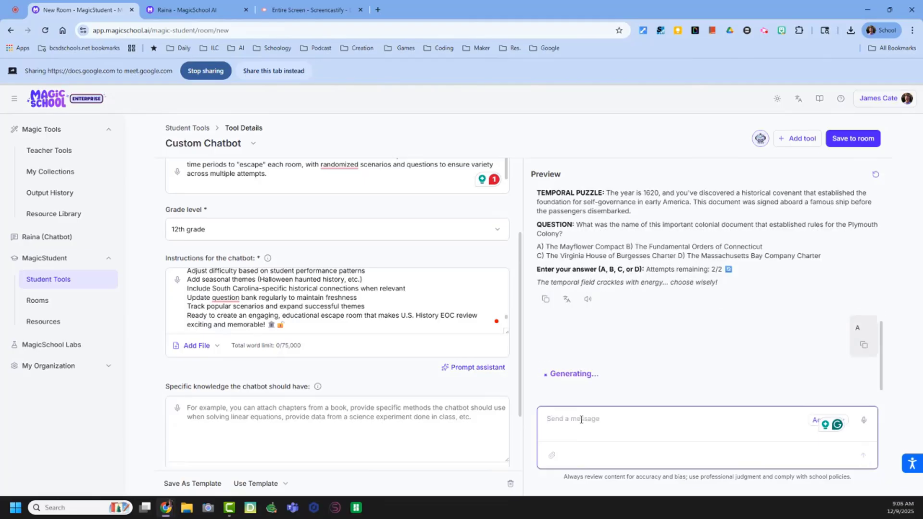